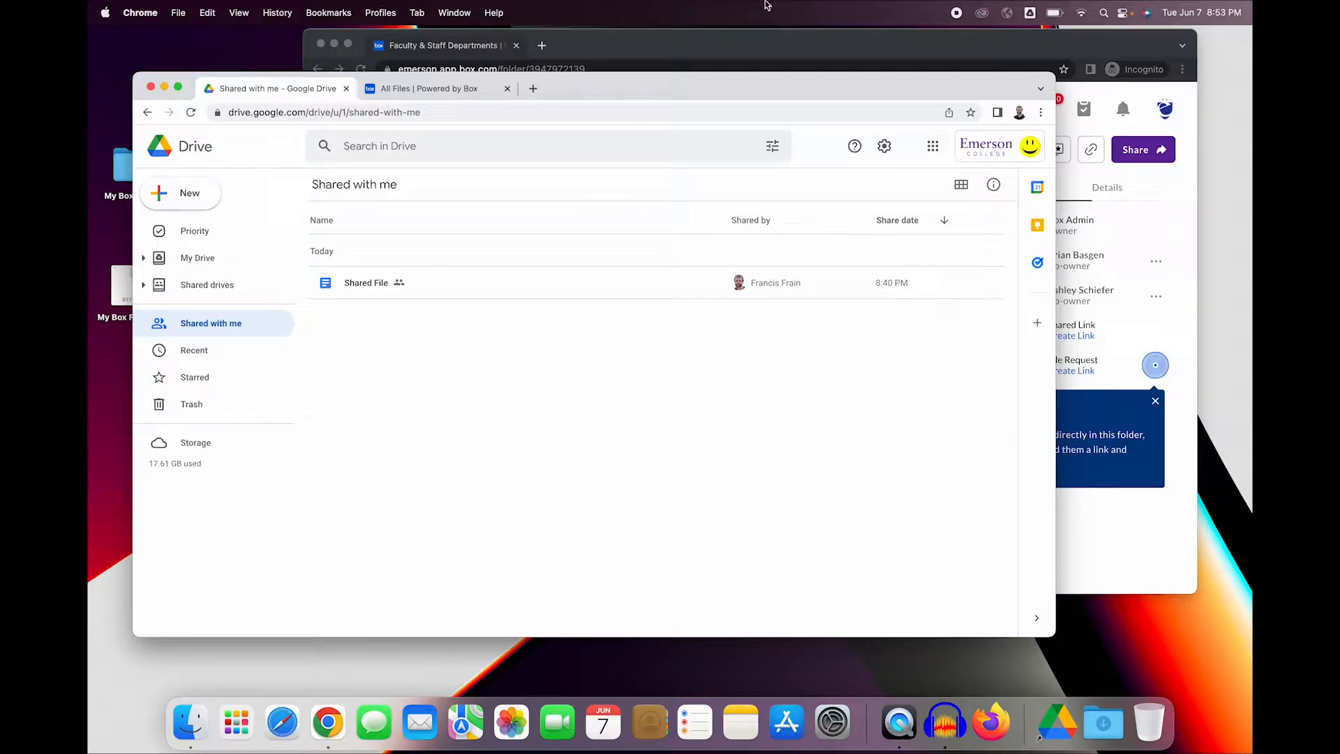
- Switch between the Box folder list and the Google Drive window to compare their views
click(751, 44)
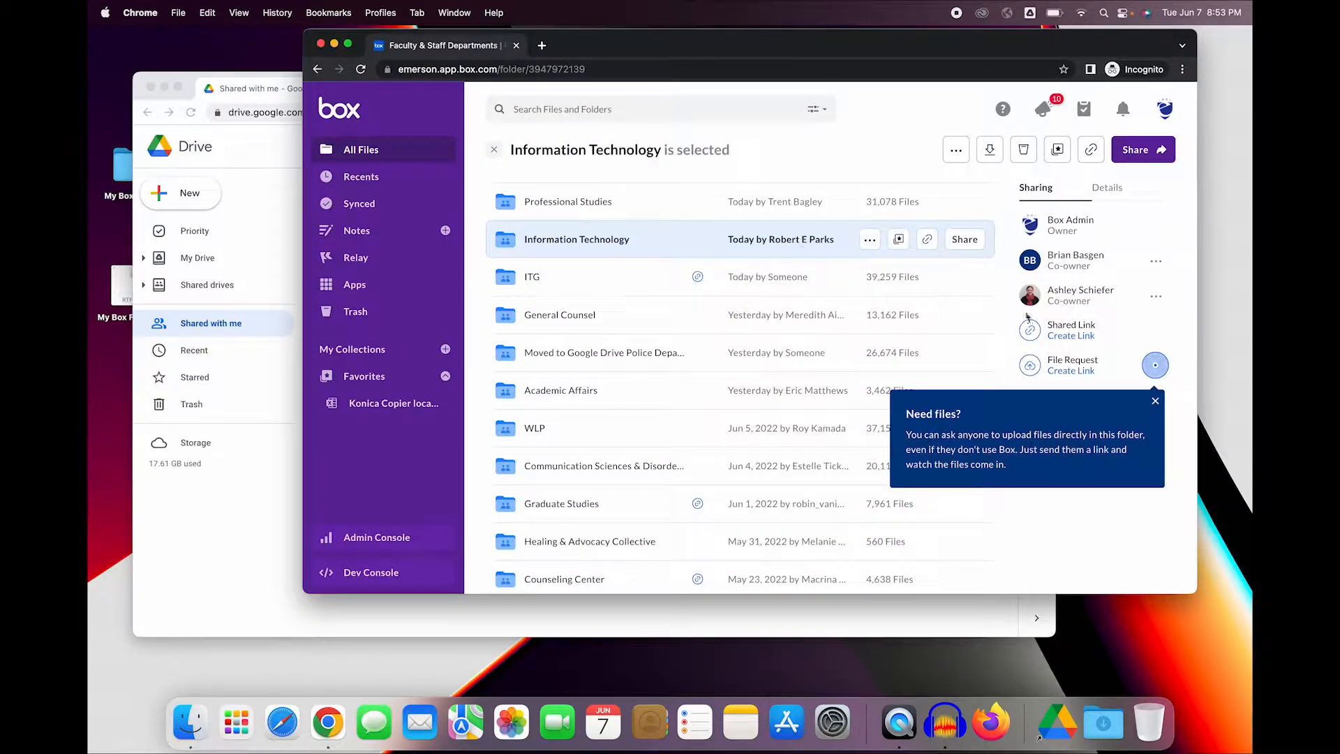
click(1153, 403)
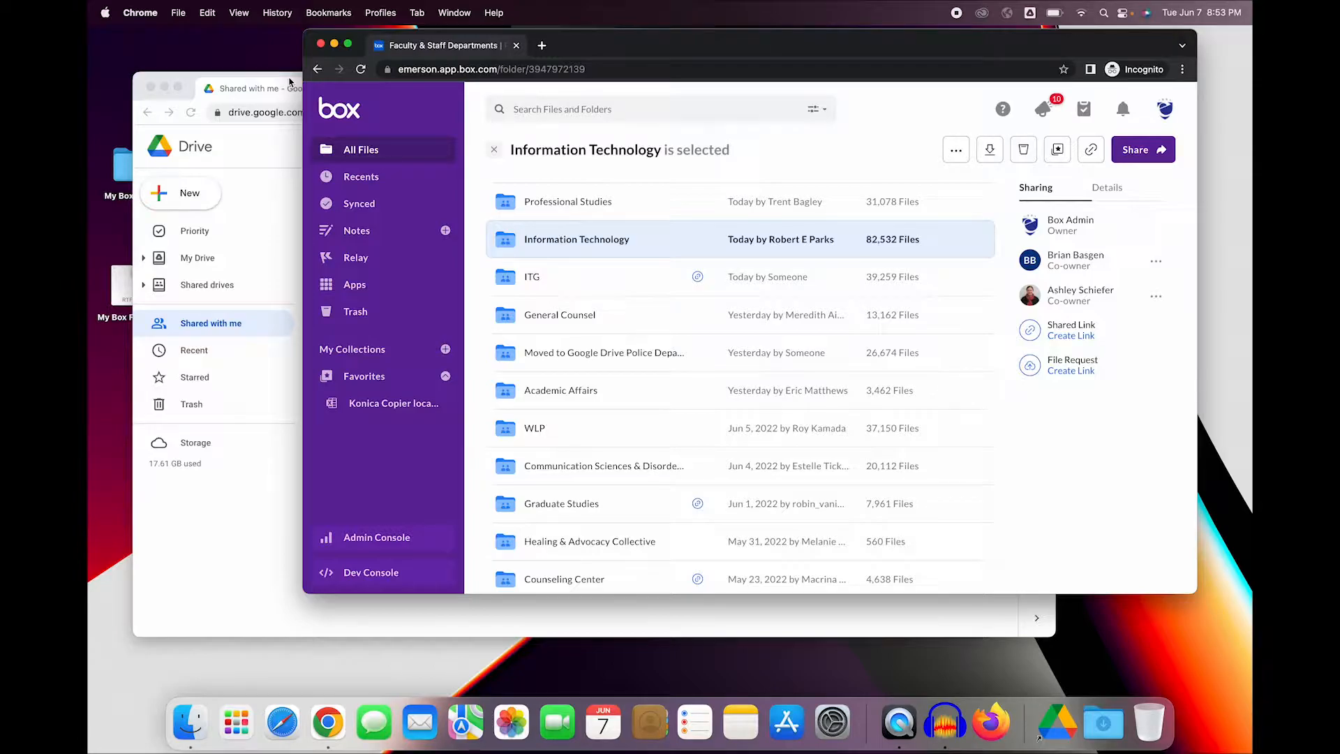
click(290, 81)
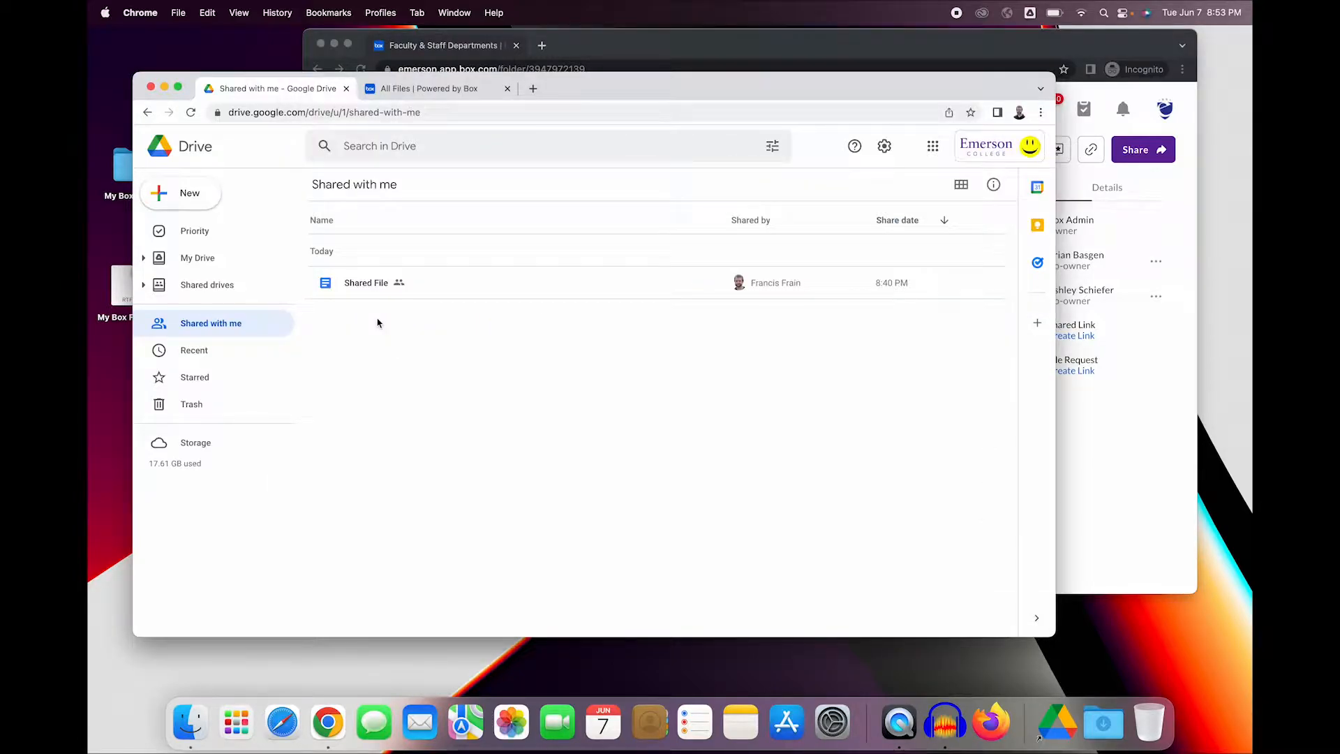
click(919, 47)
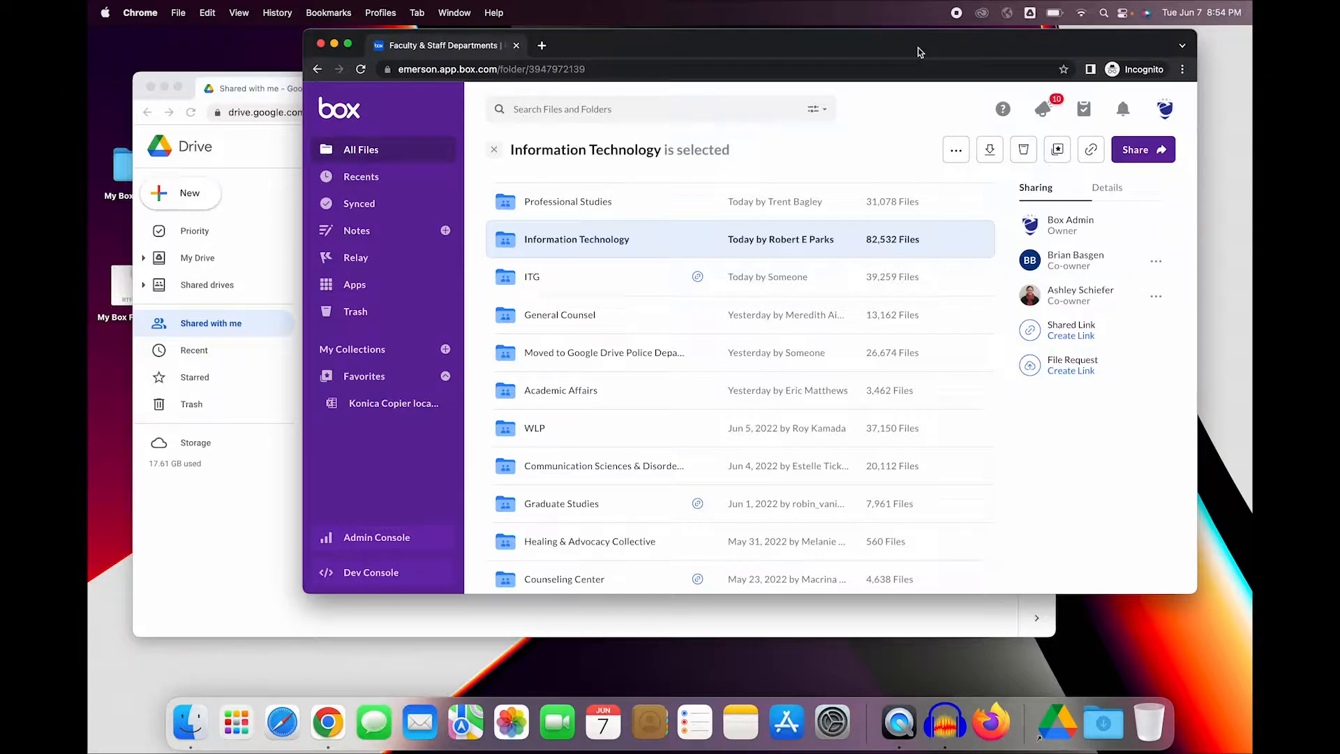
click(244, 79)
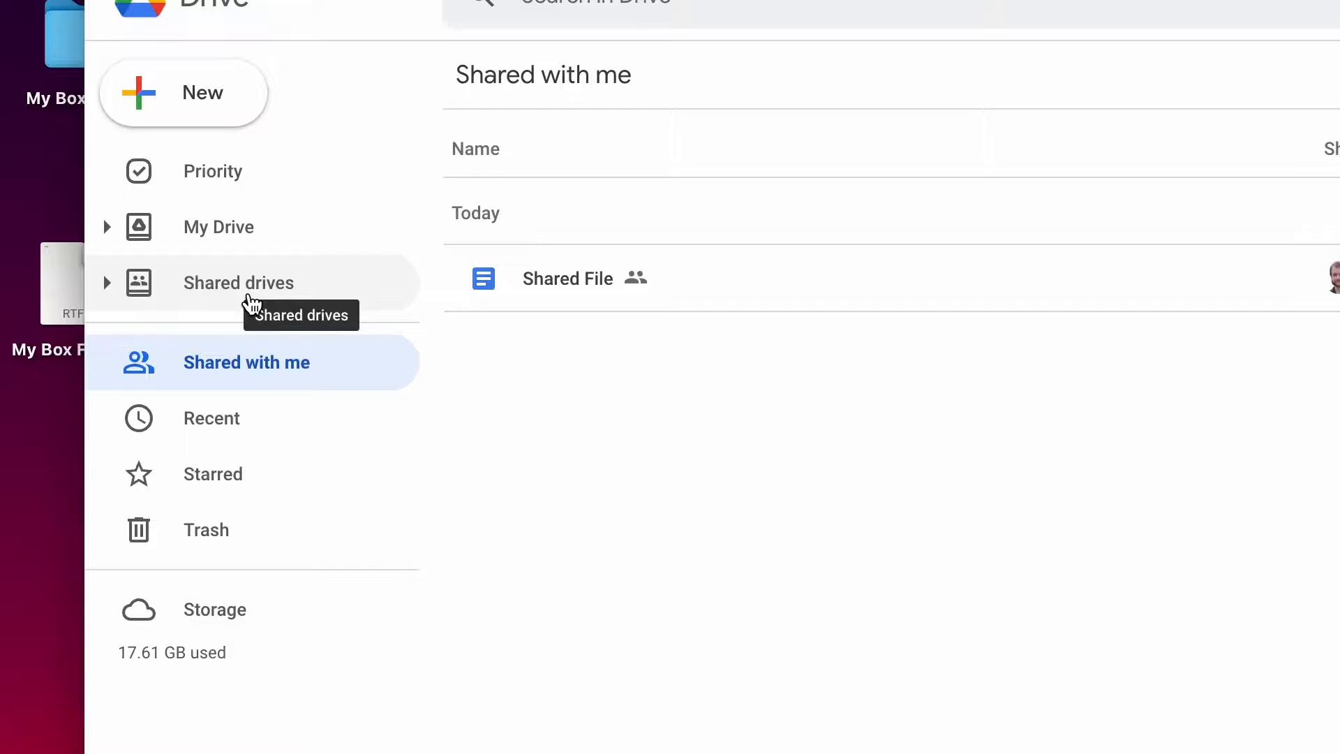
- Try adding a colleague as a member of Training Shared Drive, reviewing the available role options
click(250, 300)
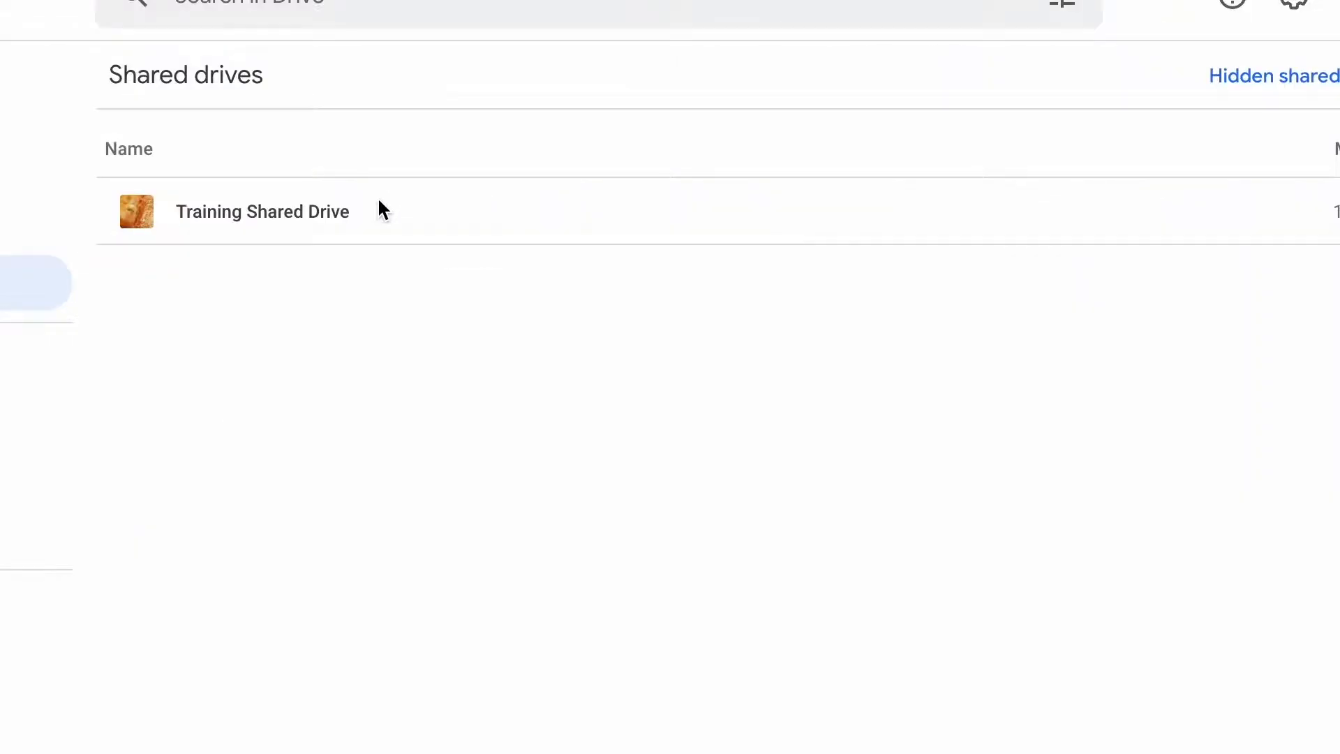
right_click(441, 249)
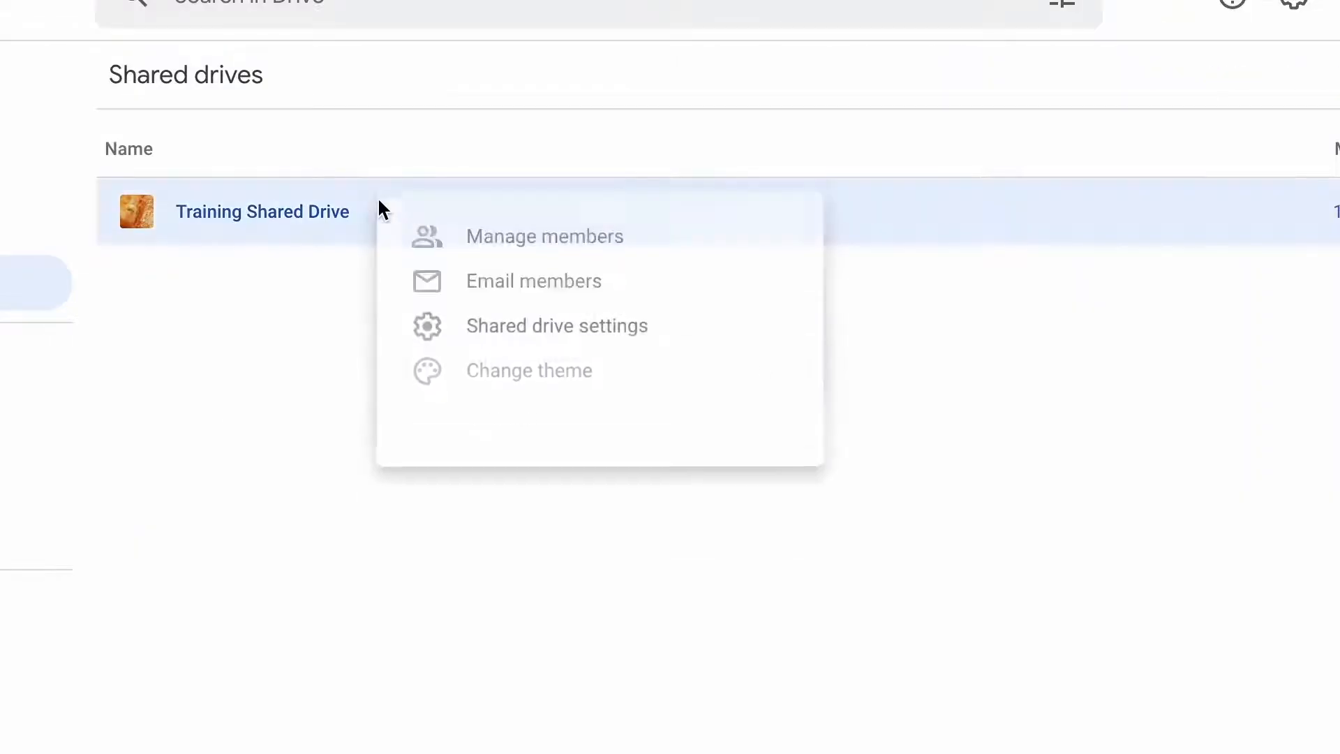
click(483, 248)
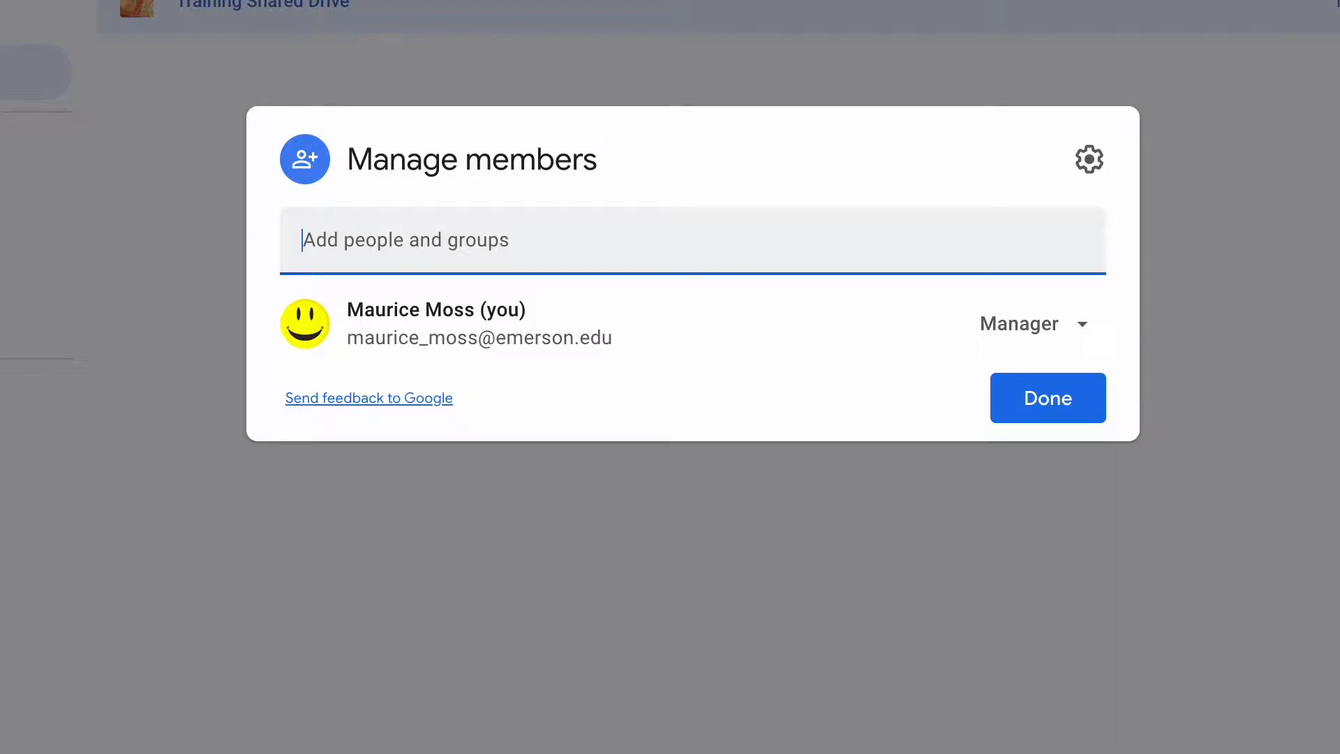
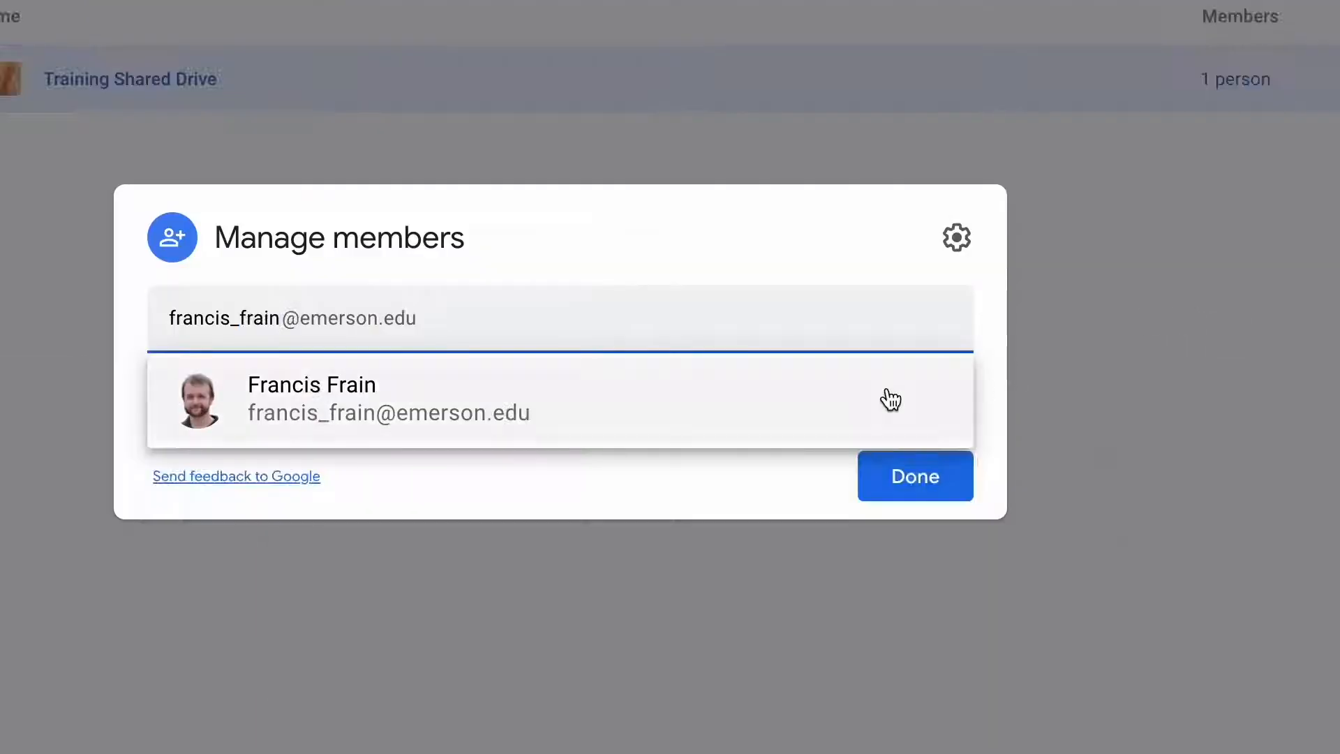
click(890, 399)
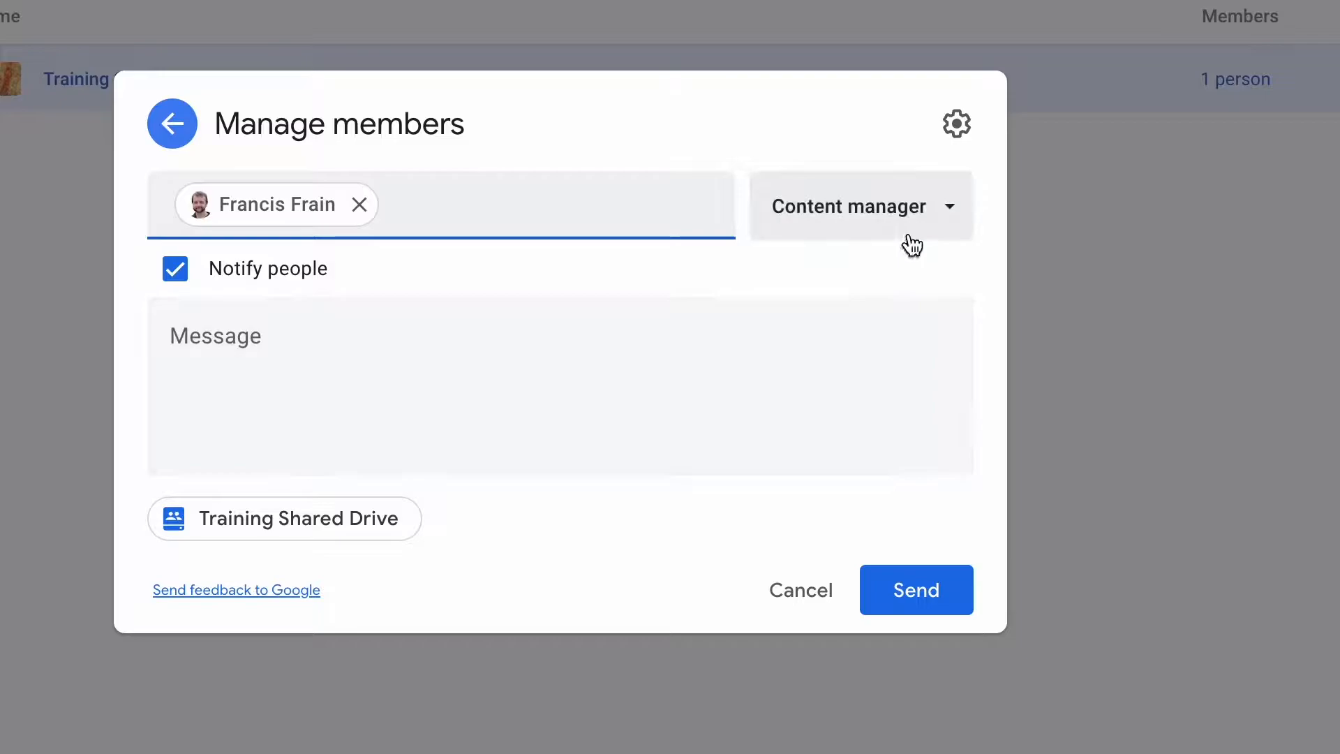
click(942, 205)
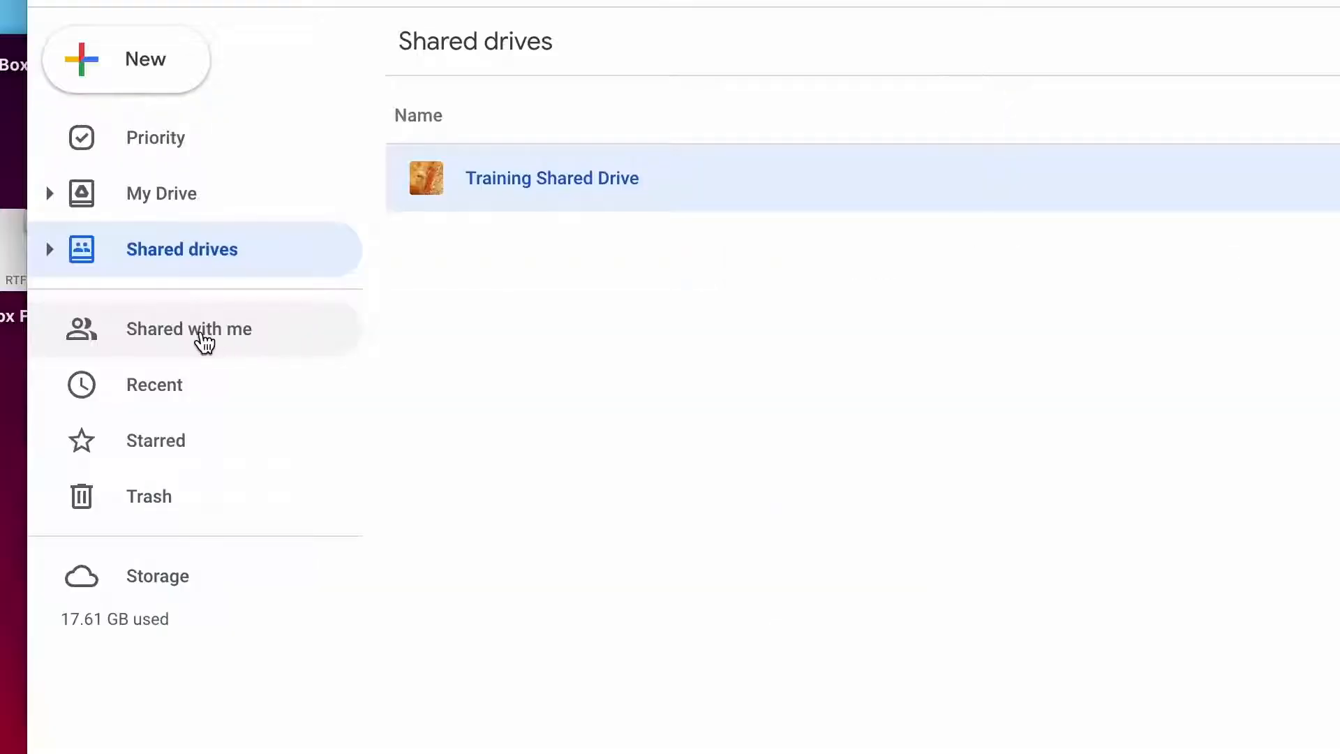
click(202, 335)
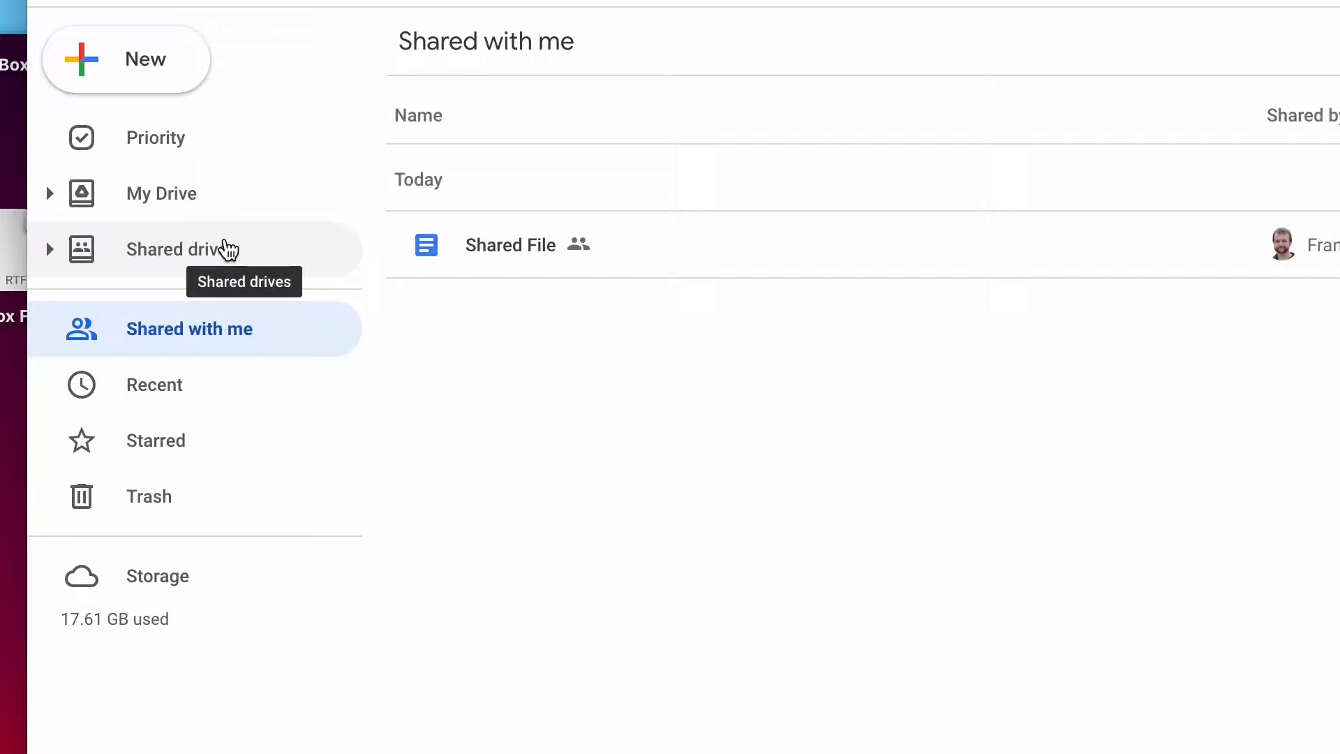
- Open Training Shared Drive and create a new folder named Subfolder 1 inside it
click(211, 262)
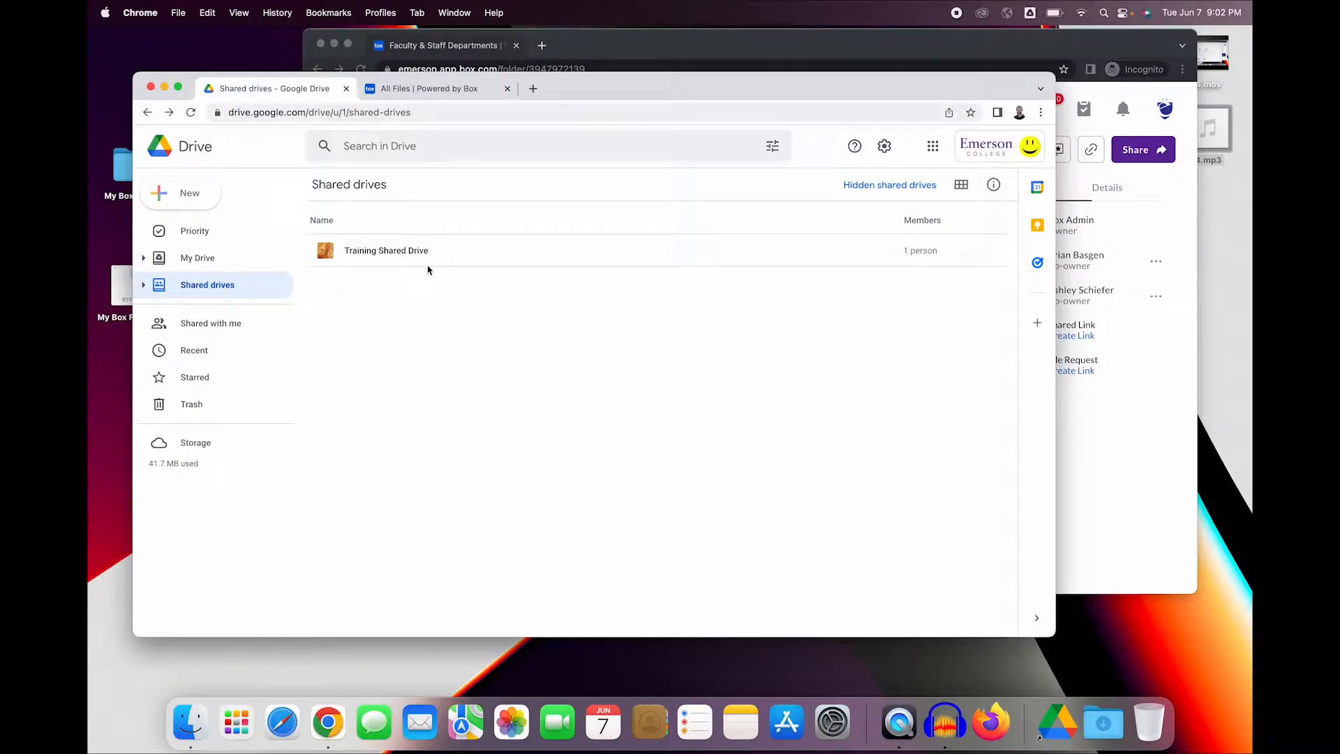
double_click(424, 262)
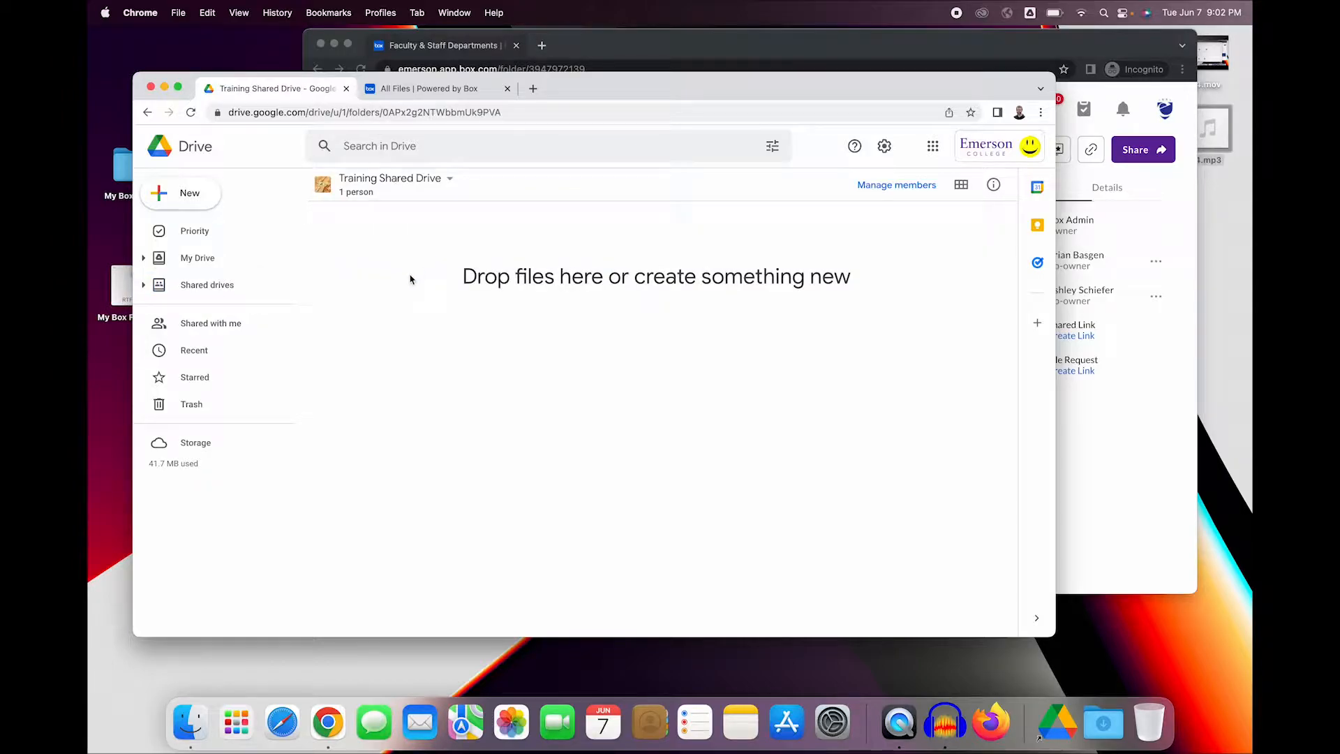
right_click(410, 279)
click(437, 297)
text(Subfolder 1)
key(Return)
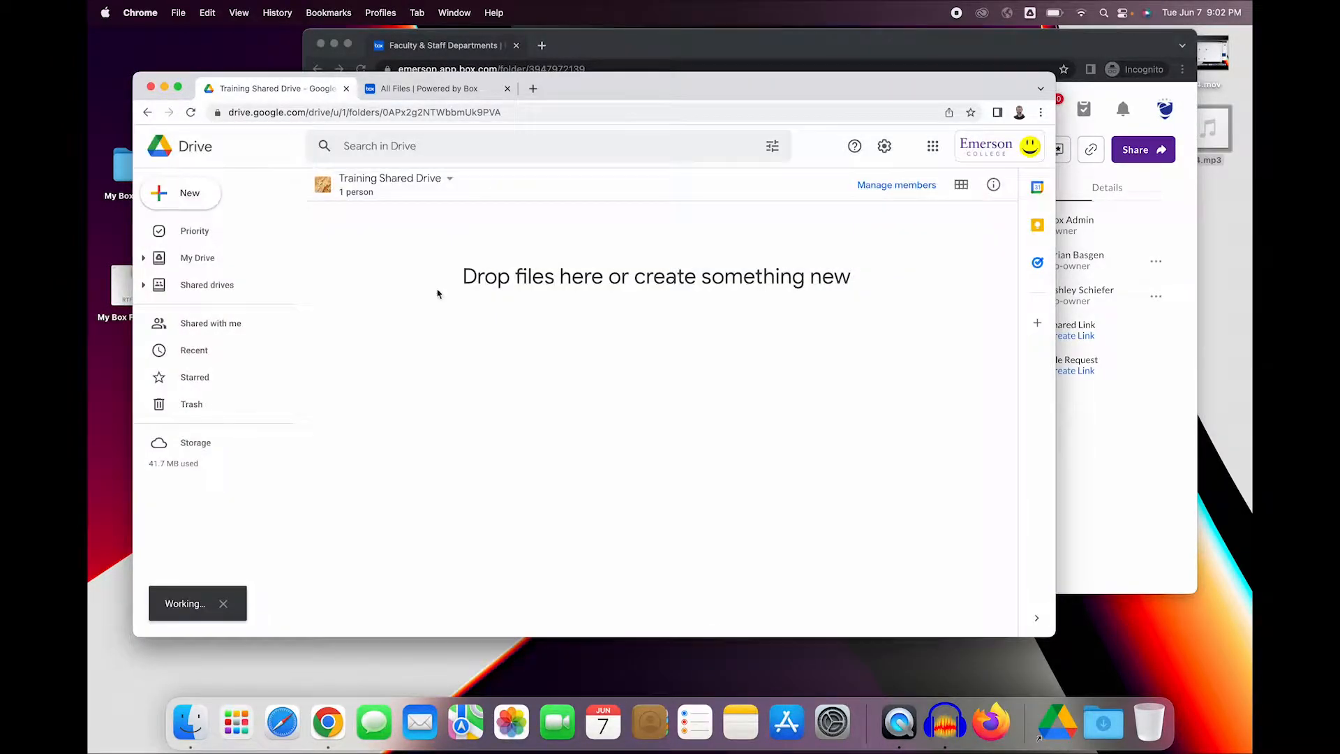
- Share Subfolder 1 with a colleague as Content manager and copy the folder's link
right_click(377, 252)
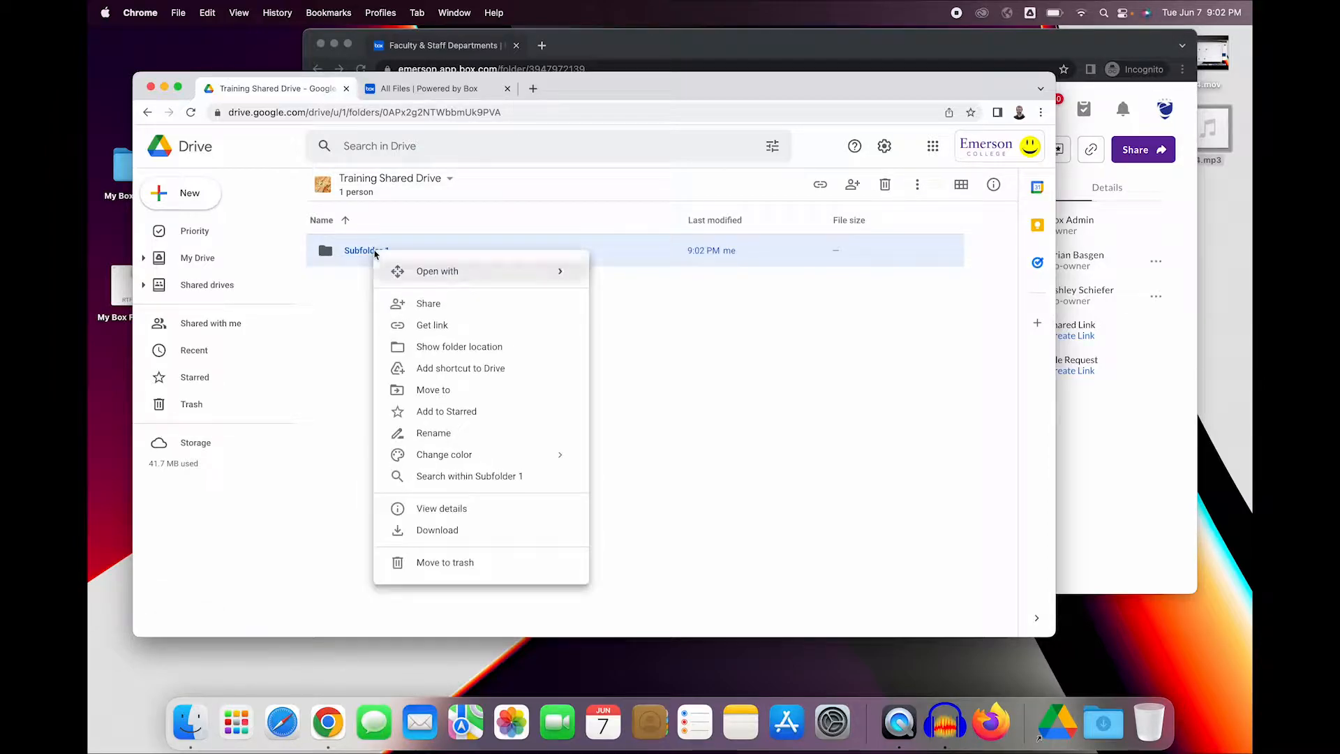
click(437, 309)
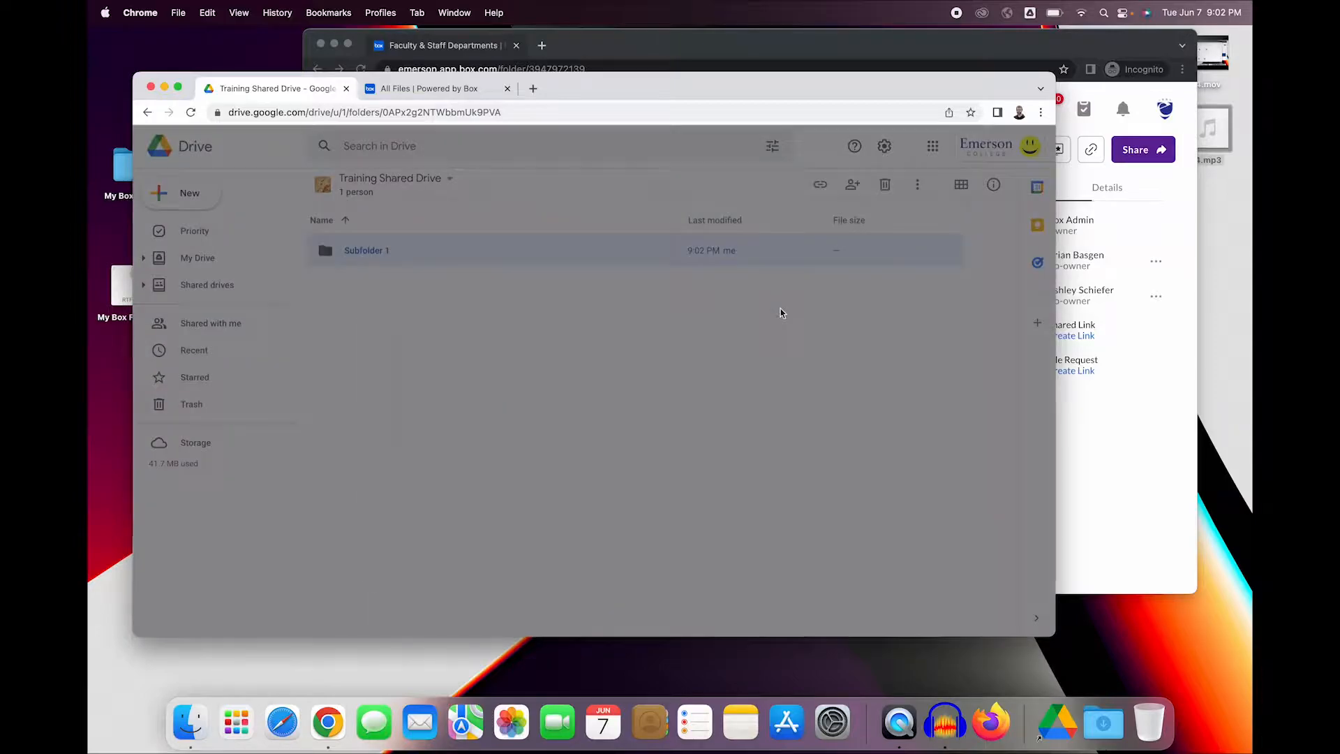
text(francis)
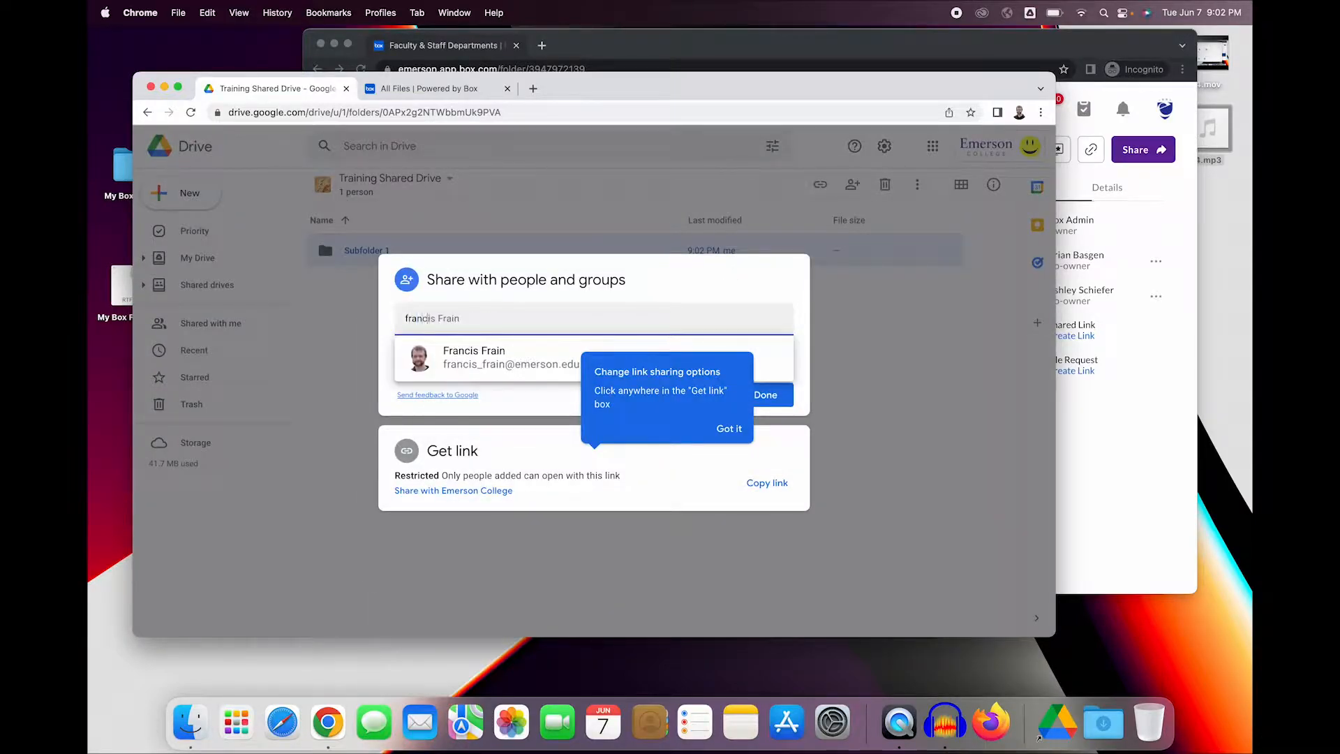
click(530, 362)
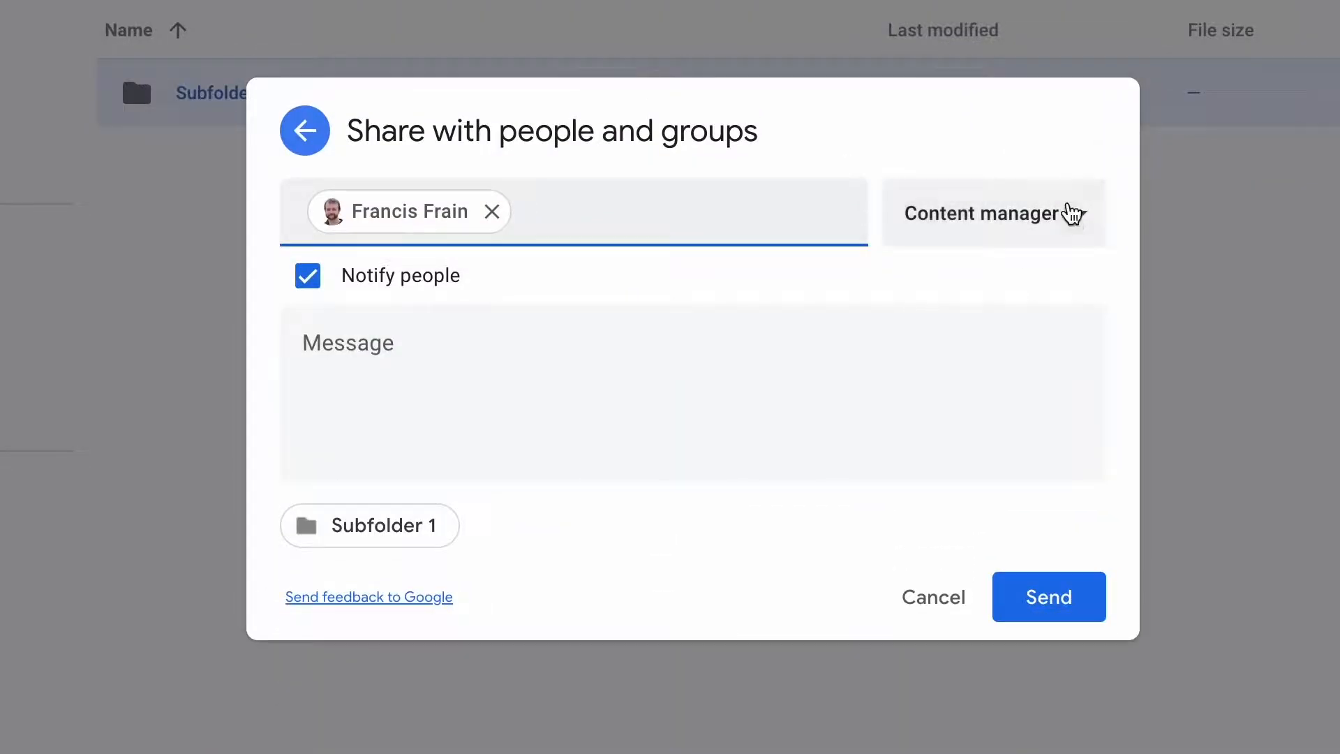
click(1070, 228)
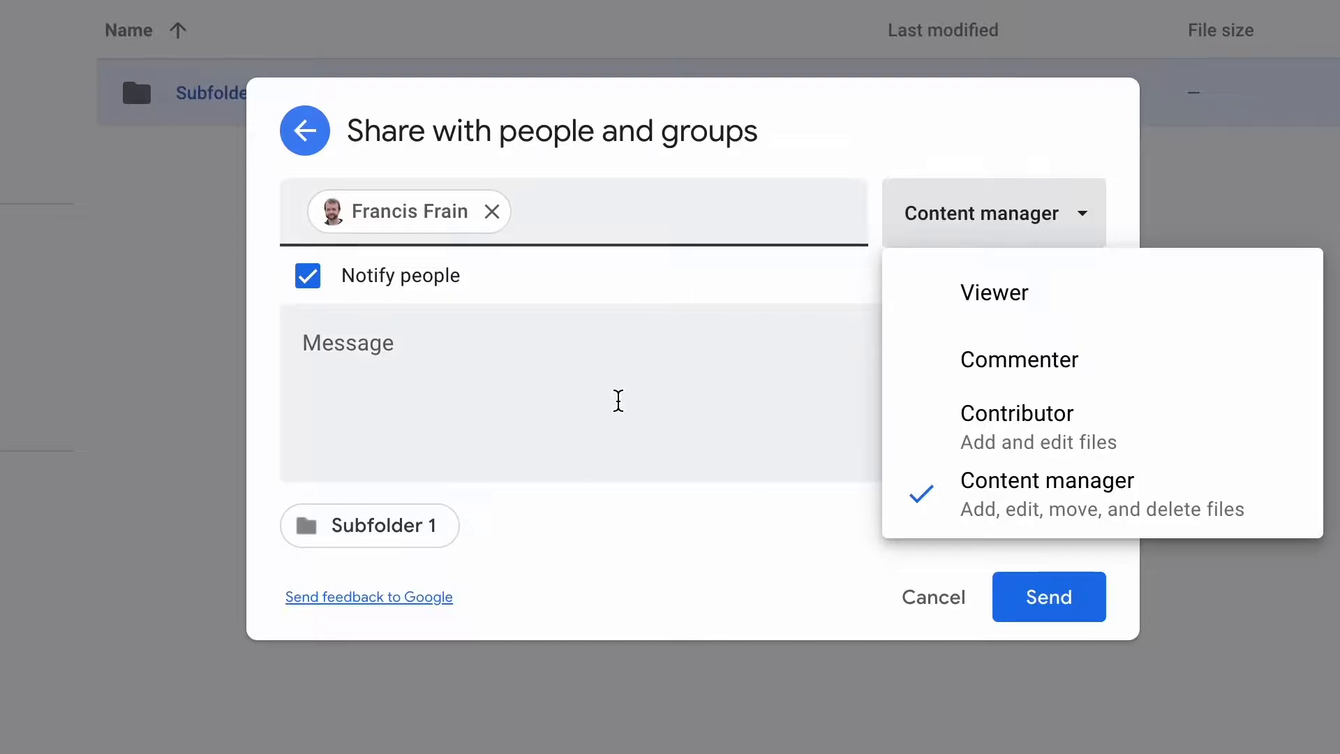
click(616, 398)
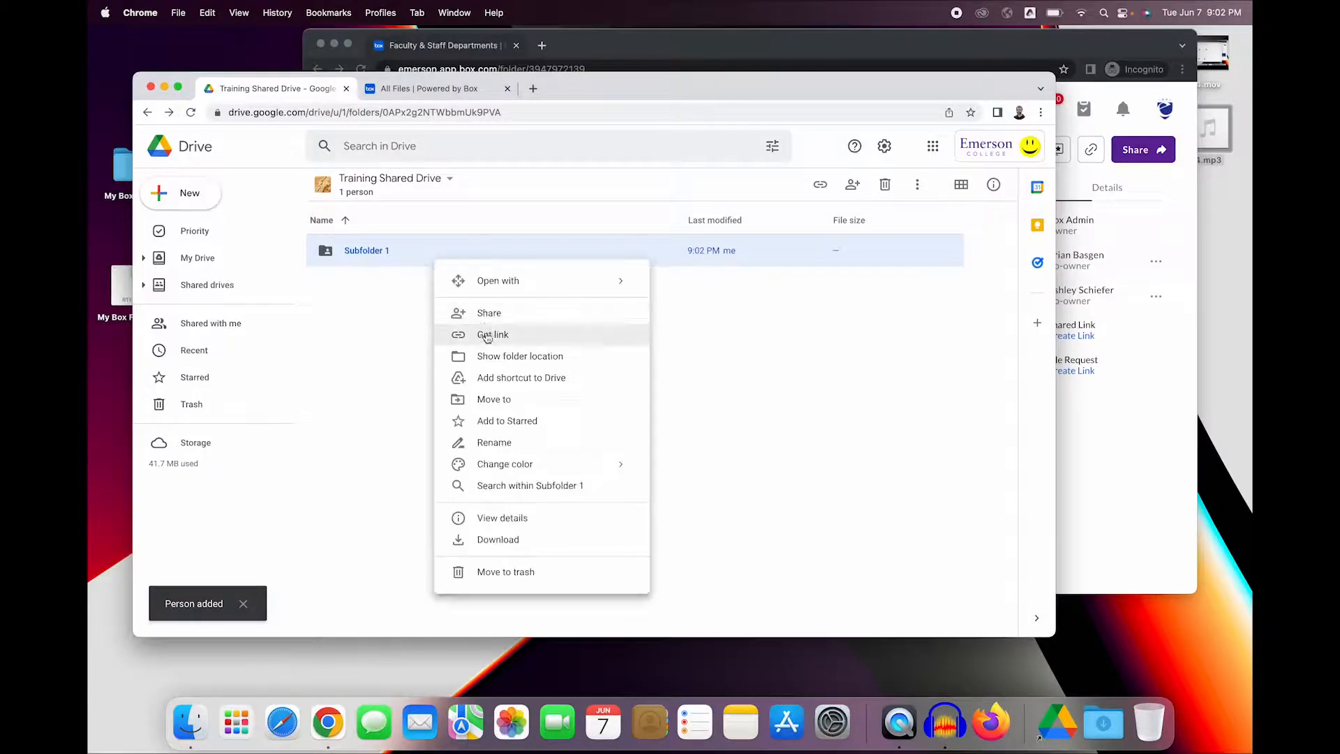
click(486, 332)
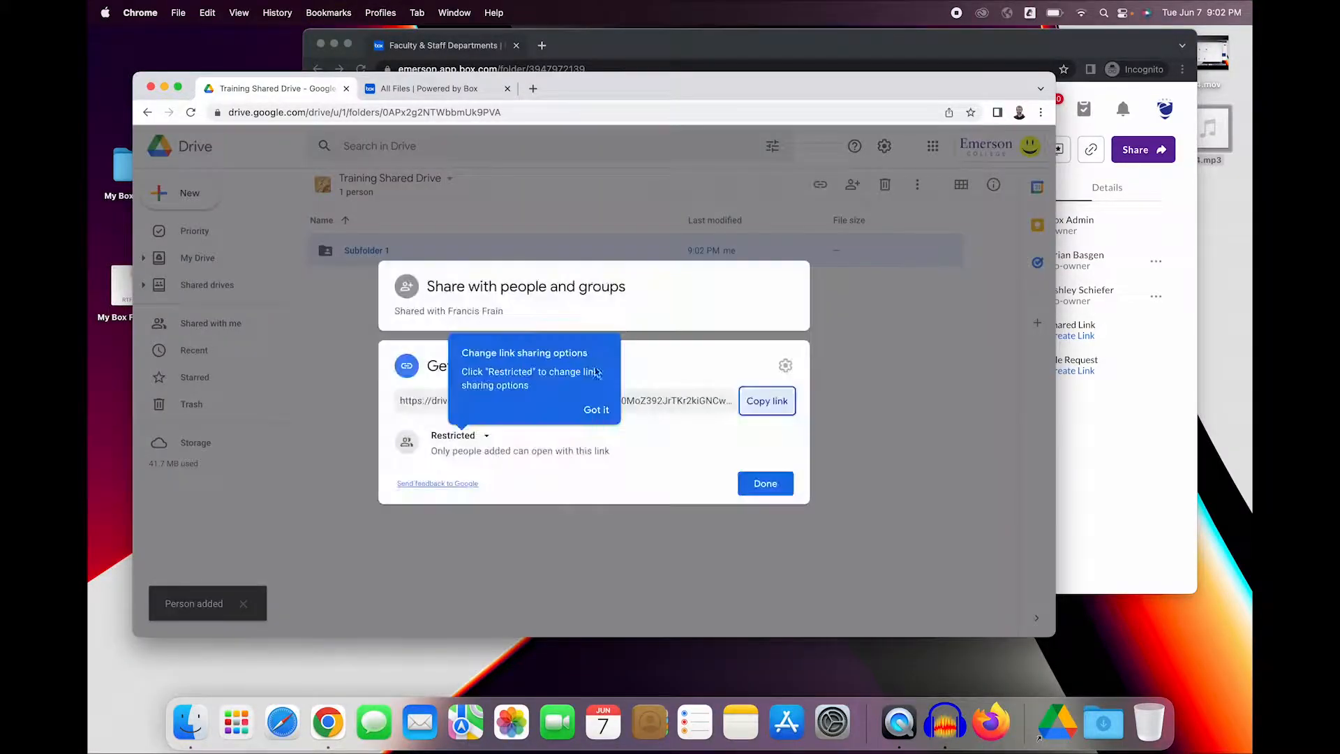
click(761, 403)
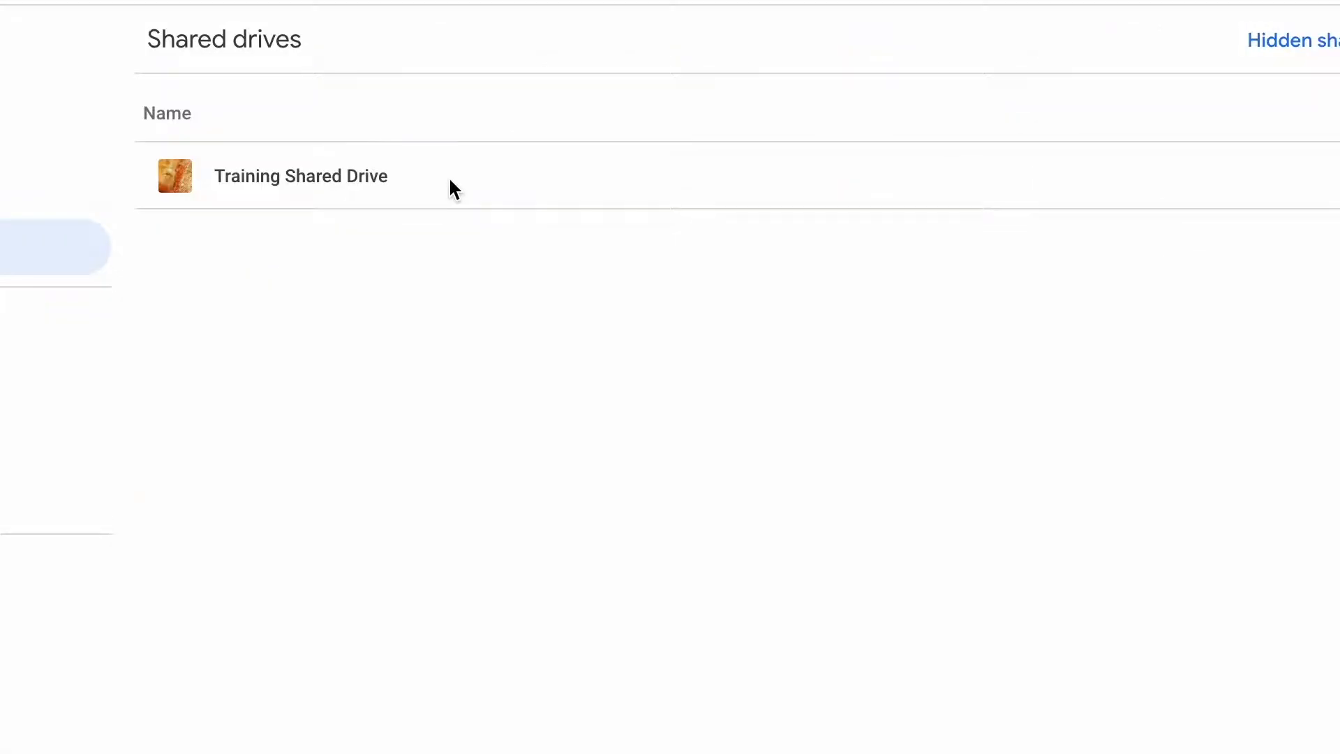
- Check the members of Training Shared Drive and open the Shared with me view
right_click(457, 256)
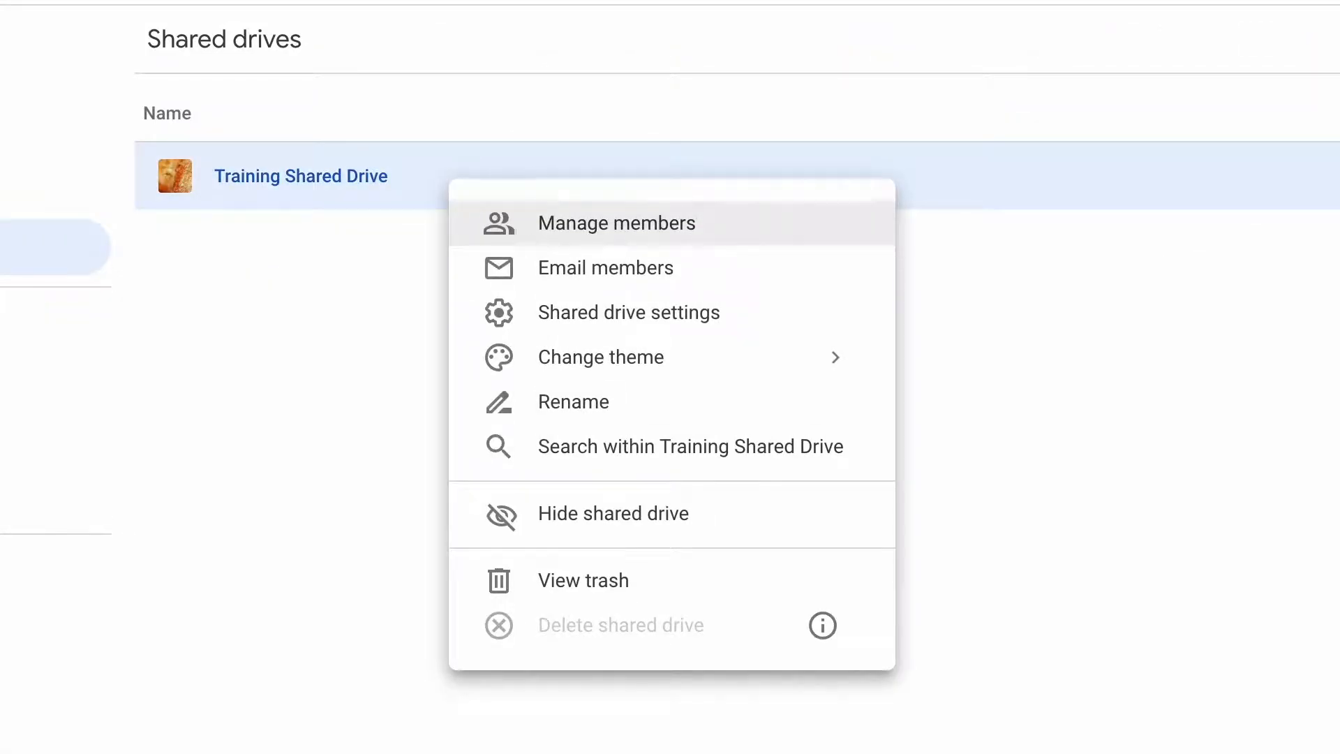
click(526, 240)
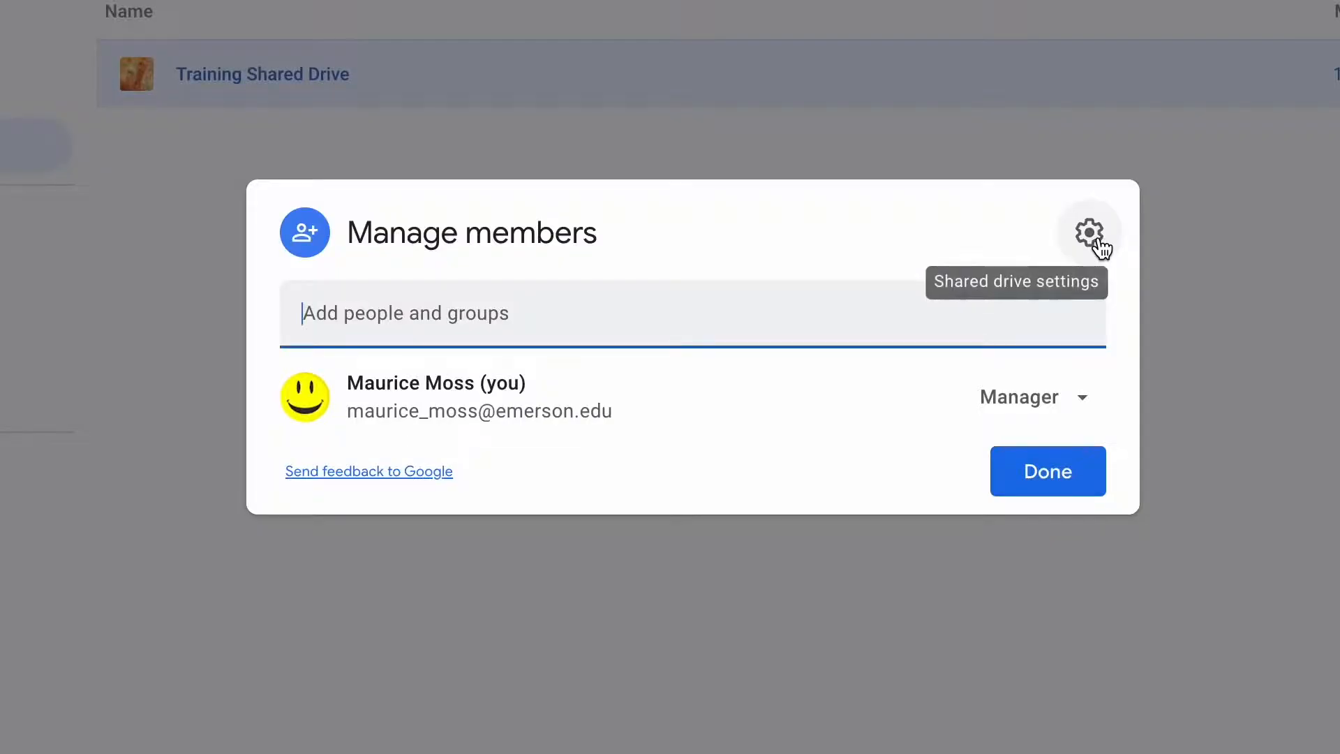
click(1097, 239)
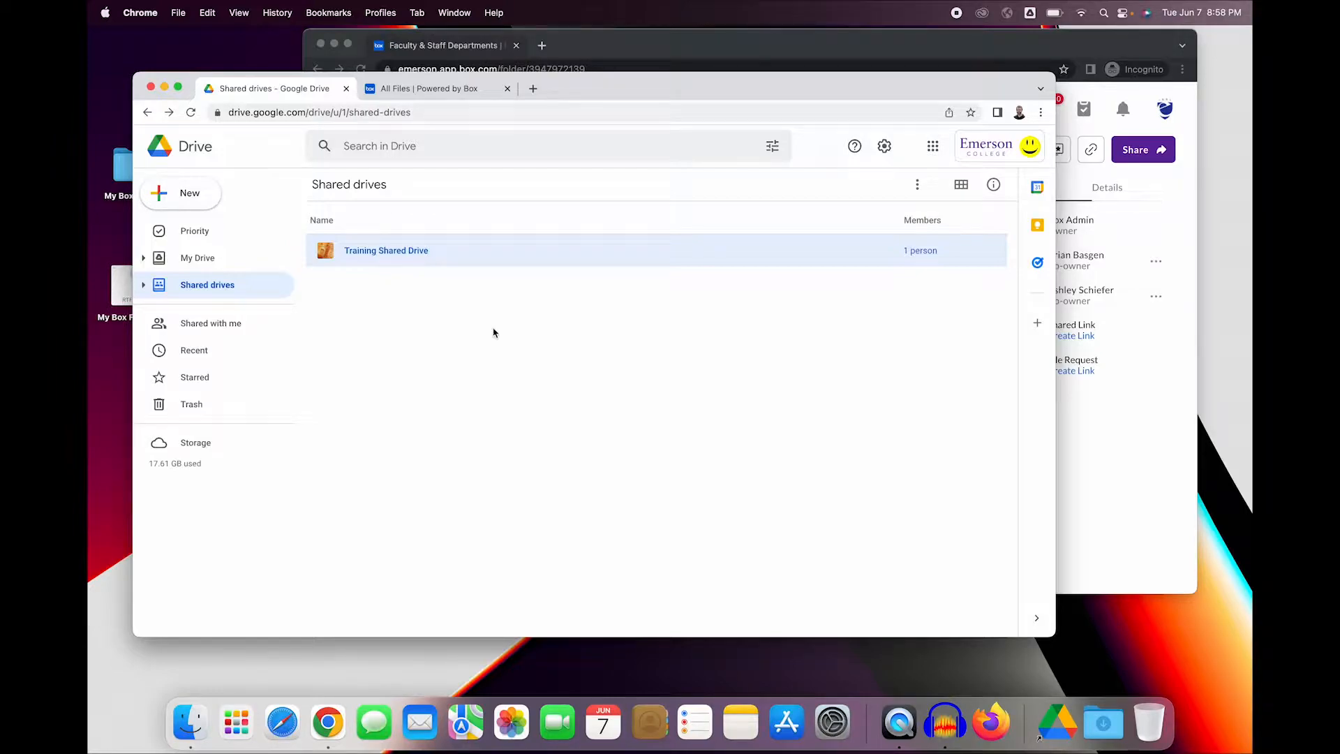
click(233, 326)
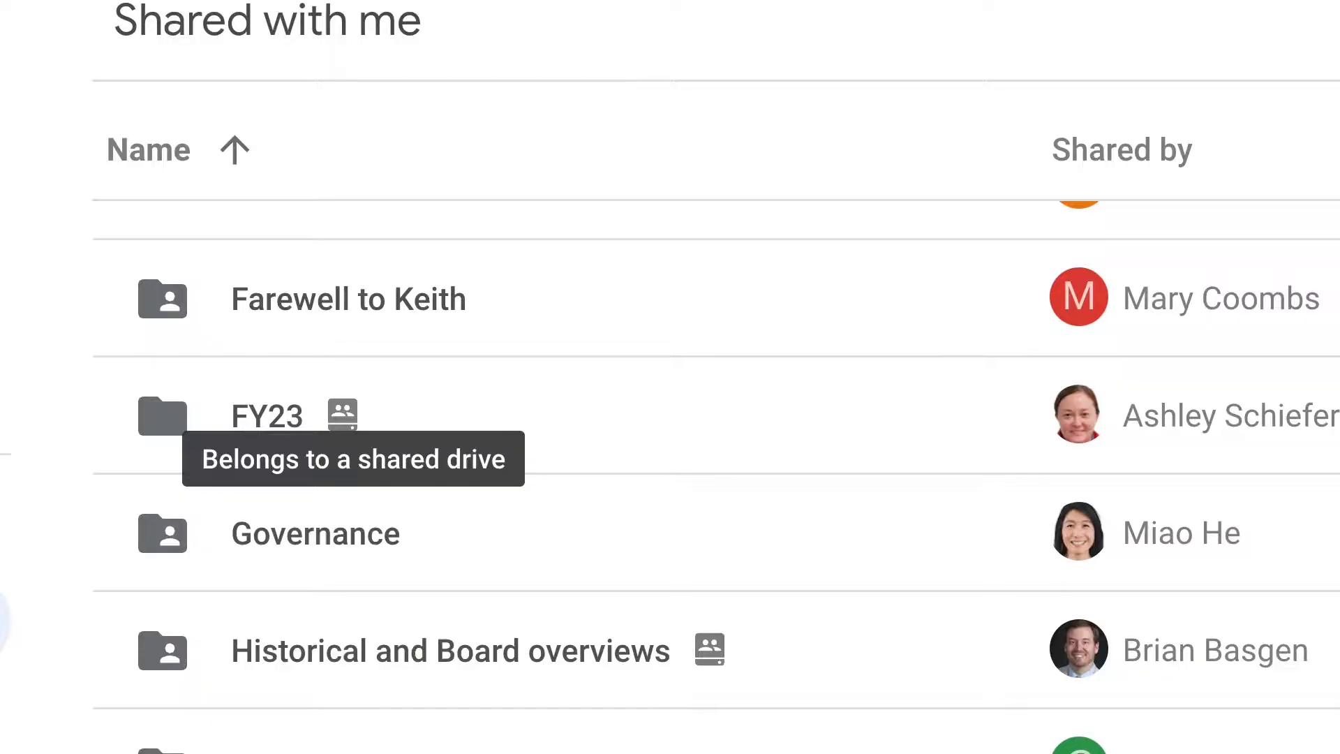